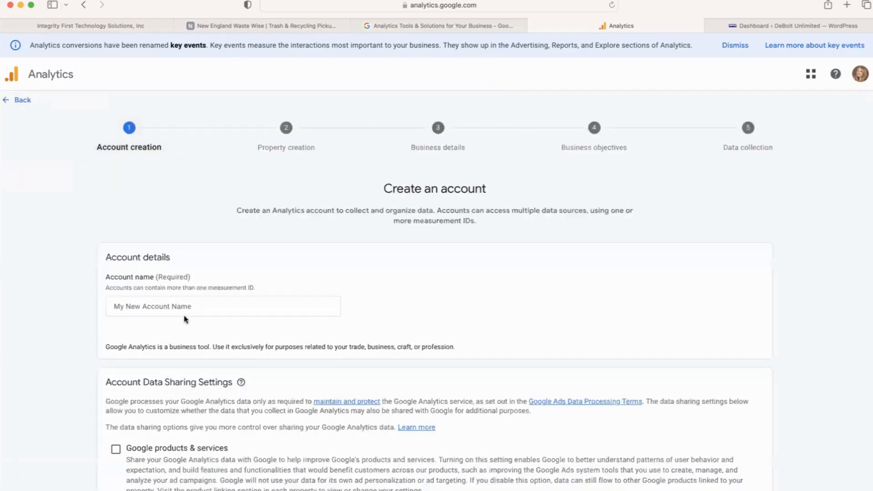
Name the new Analytics account "DeBolt Unlimited"
{"action": "left_click", "coordinate": [182, 308]}
{"action": "type", "text": "DeBolt"}
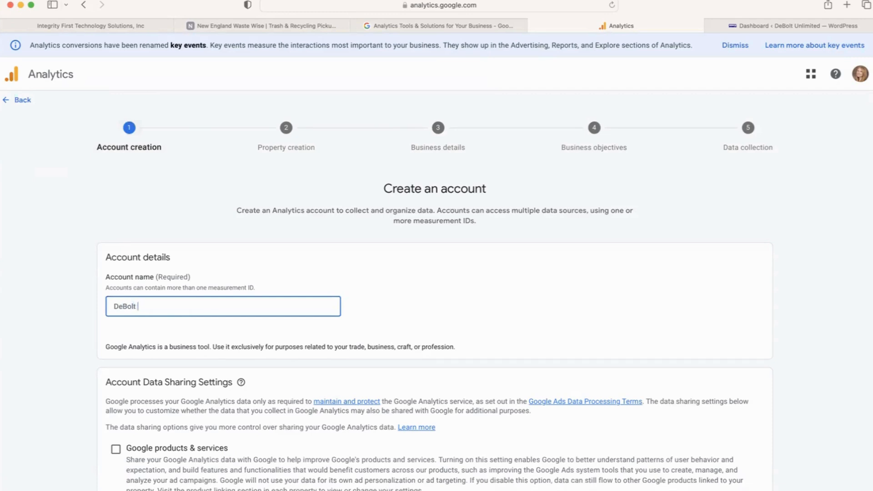
{"action": "type", "text": " Unlimited"}
Turn off sharing for modeling contributions & business insights, technical support and business recommendations, and continue to property creation
{"action": "scroll", "coordinate": [304, 278], "scroll_direction": "down", "scroll_amount": 5}
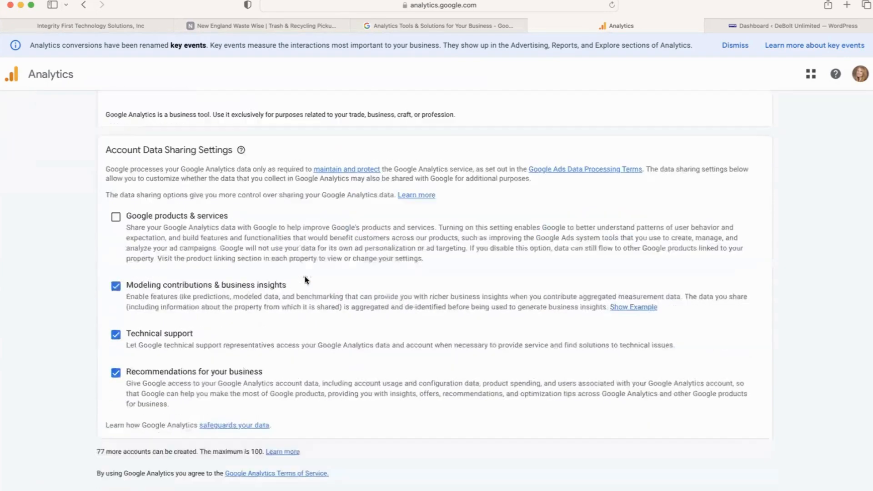
{"action": "left_click", "coordinate": [115, 283]}
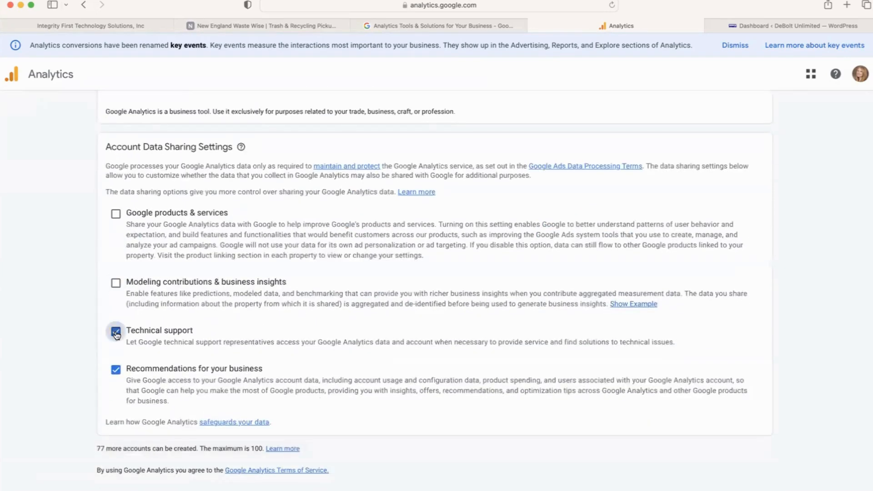
{"action": "left_click", "coordinate": [116, 331]}
{"action": "left_click", "coordinate": [116, 369]}
{"action": "scroll", "coordinate": [113, 369], "scroll_direction": "down", "scroll_amount": 1}
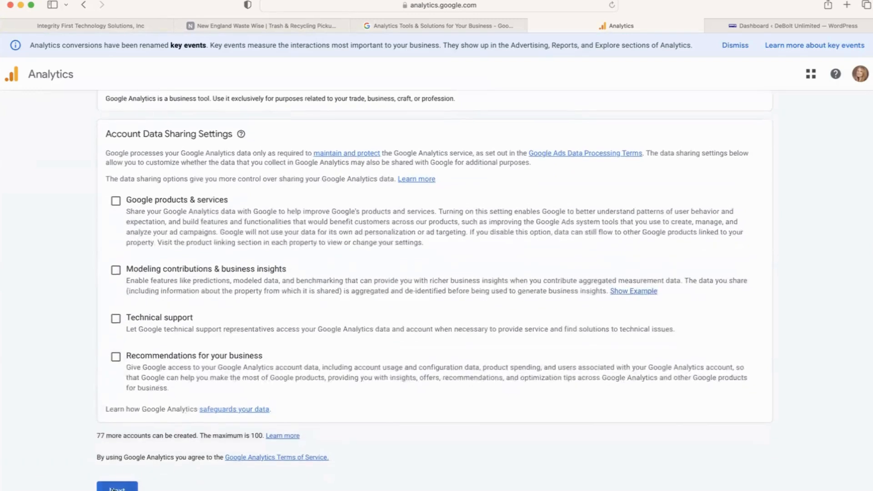
{"action": "left_click", "coordinate": [113, 487]}
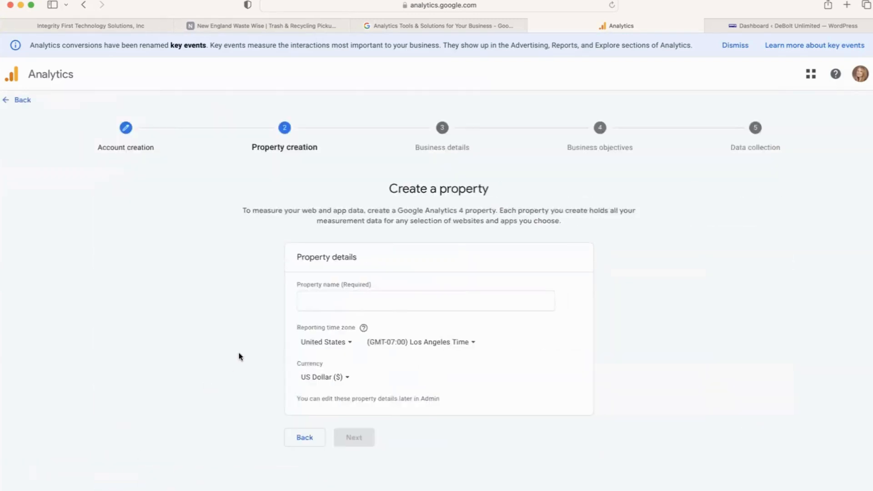
Name the property "DeBolt Unlimited", set its reporting time zone to New York Time, and continue to the business details
{"action": "left_click", "coordinate": [318, 301]}
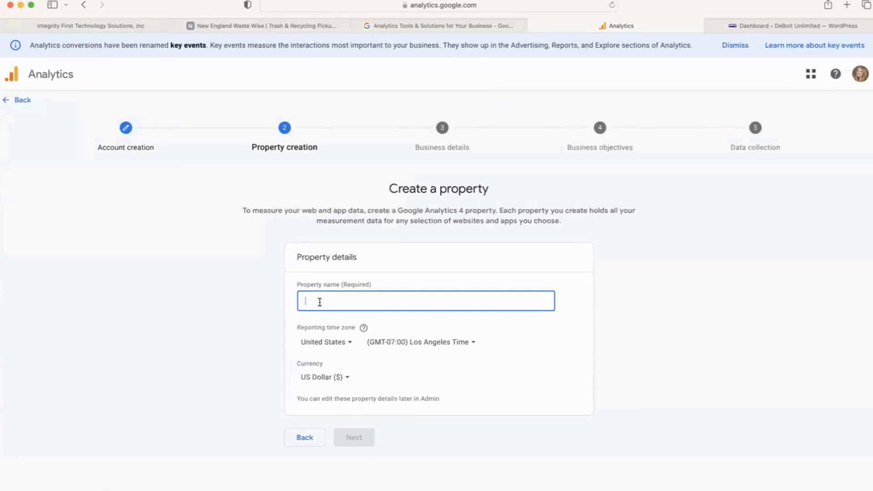
{"action": "type", "text": "DeBolt Unlimited"}
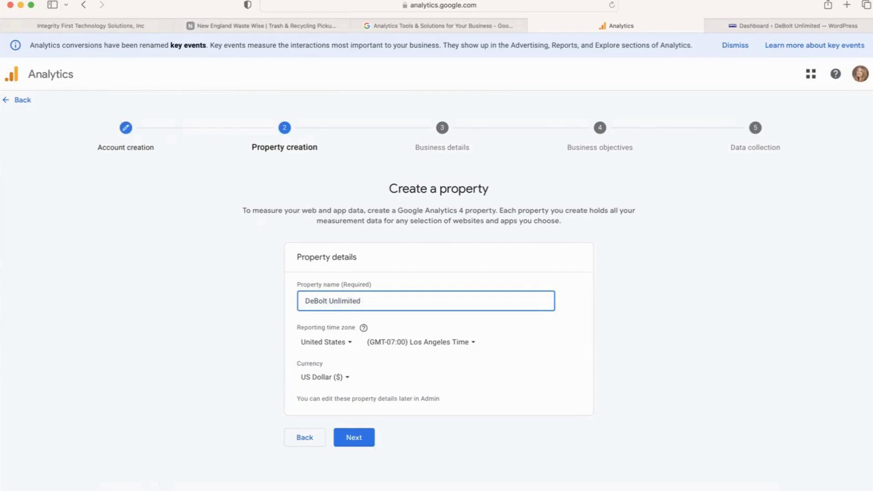
{"action": "left_click", "coordinate": [457, 342]}
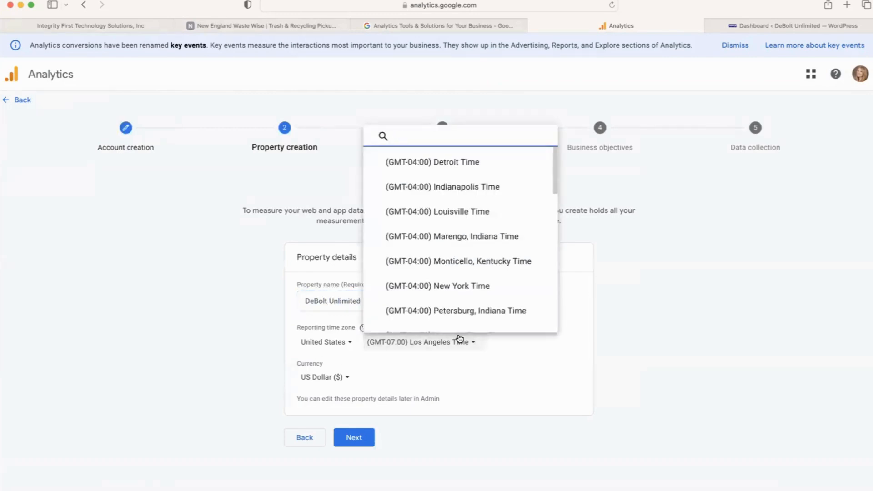
{"action": "left_click", "coordinate": [456, 289]}
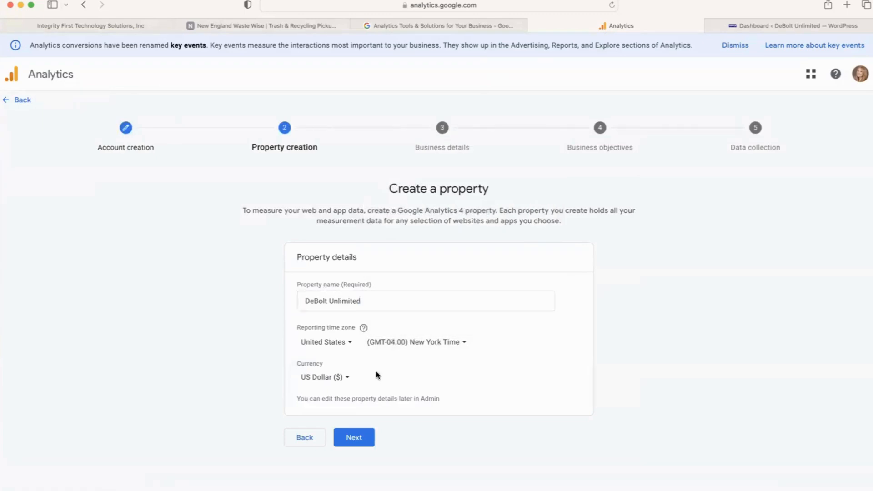
{"action": "left_click", "coordinate": [366, 440]}
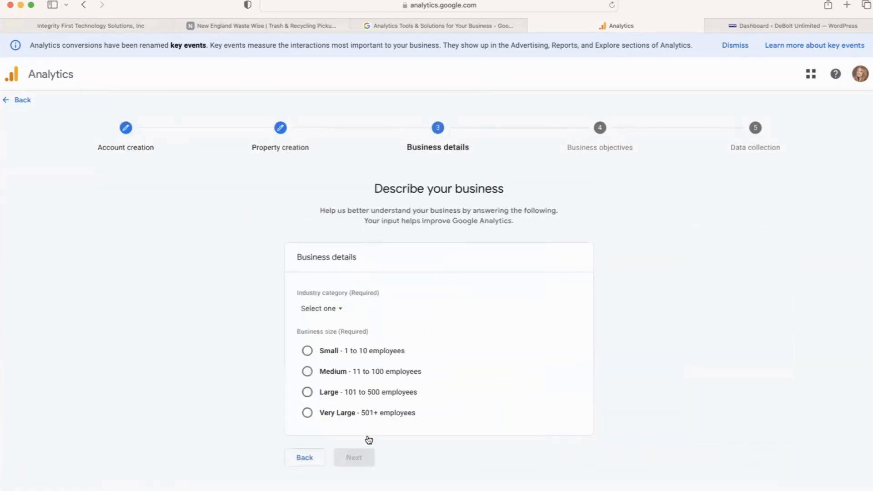
Describe the business as Travel industry and Small (1 to 10 employees), and continue to the business objectives
{"action": "left_click", "coordinate": [322, 309]}
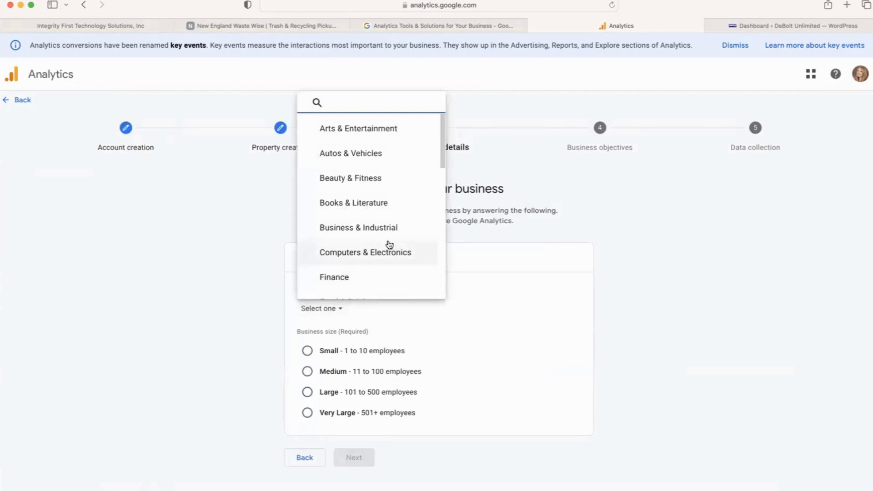
{"action": "scroll", "coordinate": [390, 245], "scroll_direction": "down", "scroll_amount": 9}
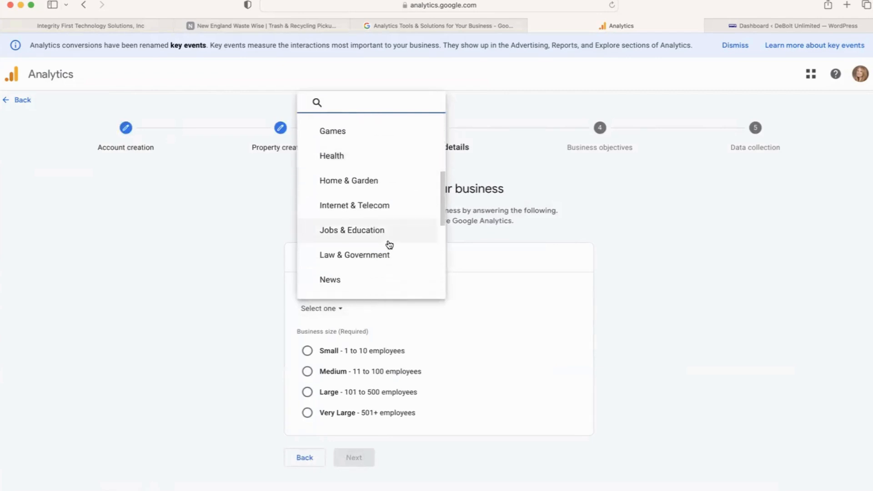
{"action": "scroll", "coordinate": [390, 245], "scroll_direction": "down", "scroll_amount": 5}
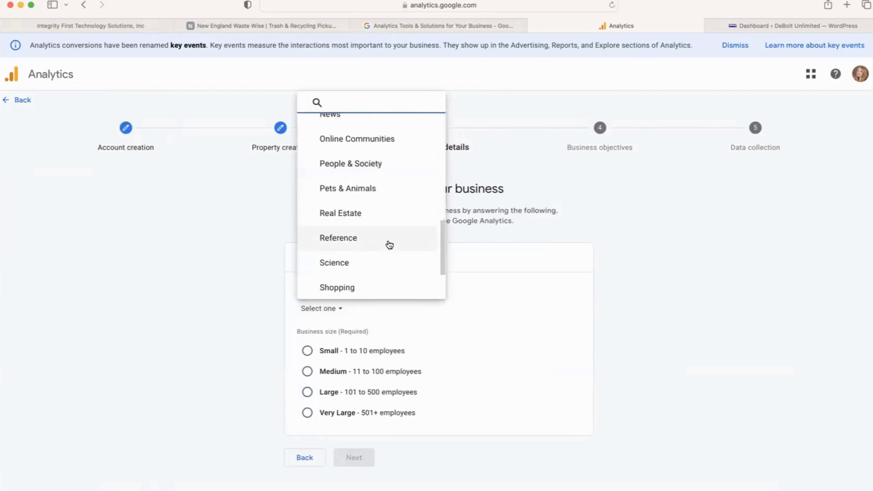
{"action": "scroll", "coordinate": [388, 244], "scroll_direction": "down", "scroll_amount": 2}
{"action": "left_click", "coordinate": [364, 265]}
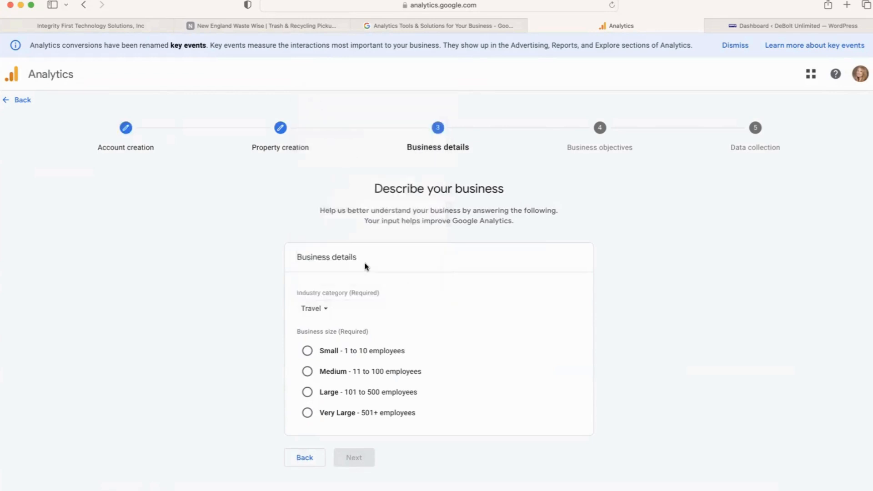
{"action": "left_click", "coordinate": [344, 352]}
{"action": "left_click", "coordinate": [353, 458]}
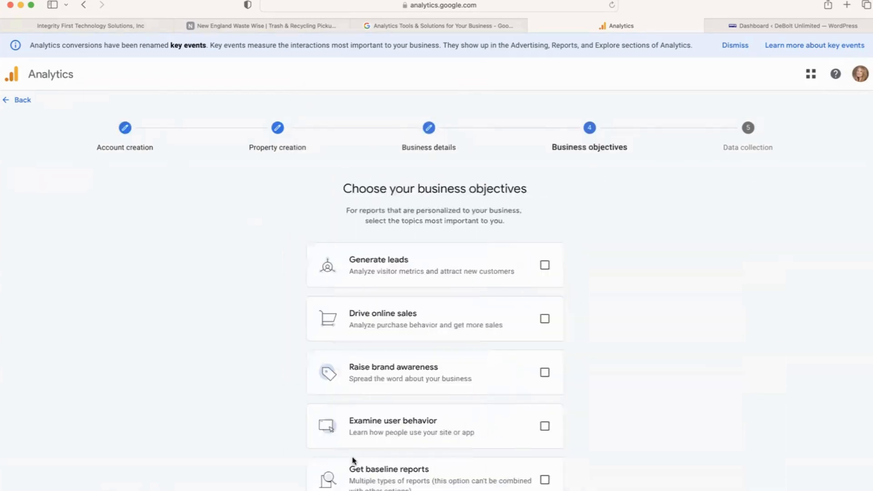
Choose "Examine user behavior" as the objective and create the account, accepting the terms of service and GDPR data processing terms
{"action": "scroll", "coordinate": [424, 431], "scroll_direction": "down", "scroll_amount": 2}
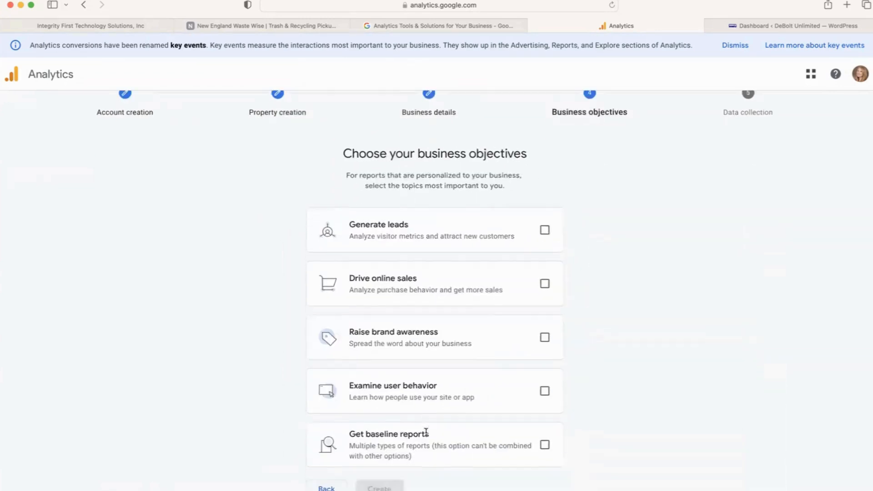
{"action": "left_click", "coordinate": [544, 402]}
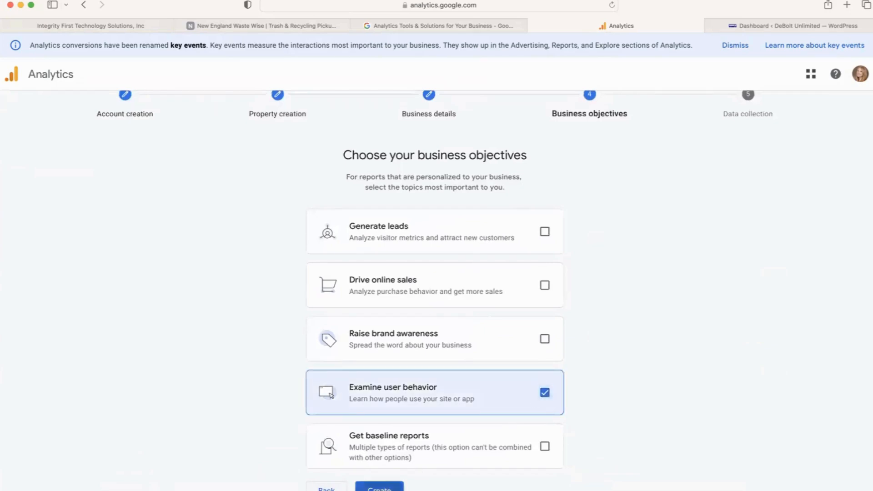
{"action": "left_click", "coordinate": [379, 487]}
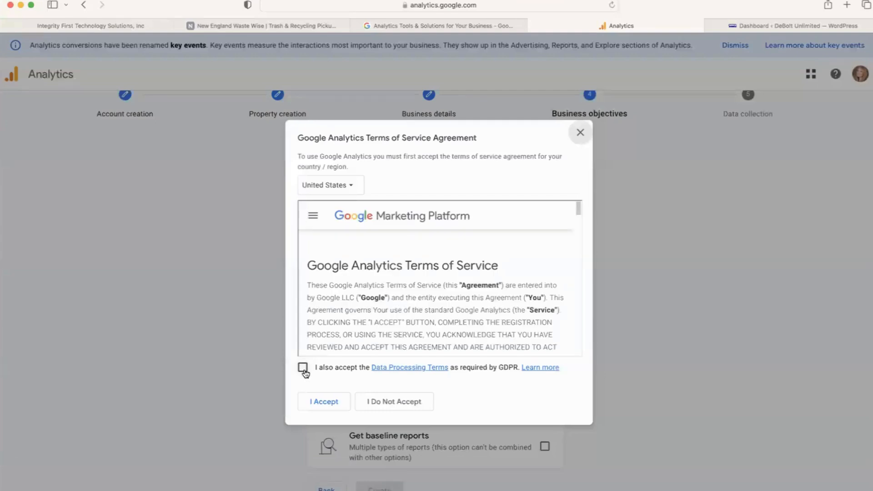
{"action": "left_click", "coordinate": [303, 368]}
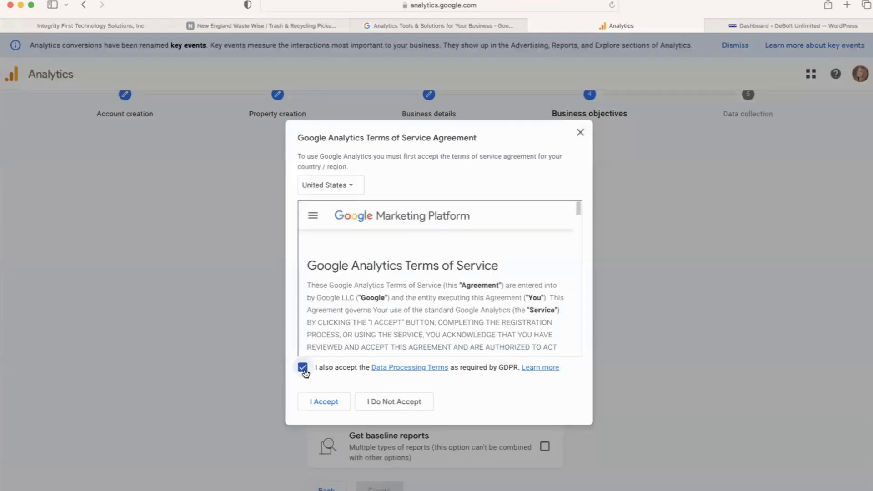
{"action": "left_click", "coordinate": [326, 403]}
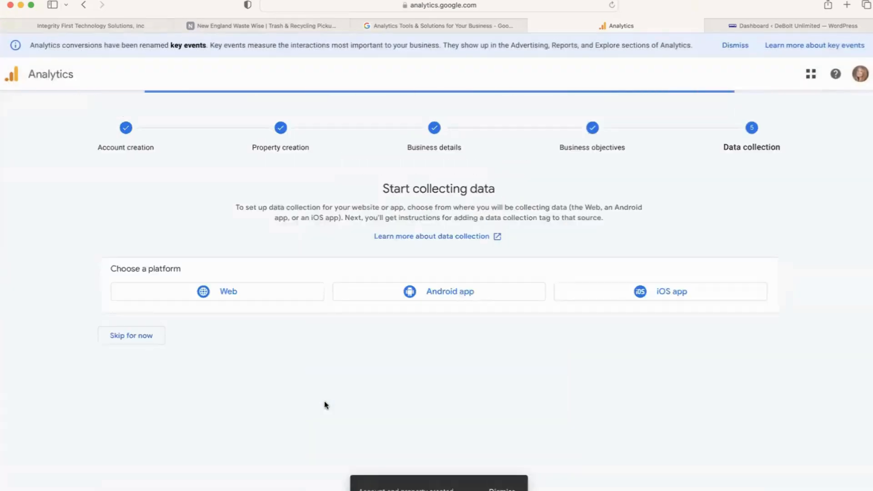
Start a web data stream, then open the live DeBolt Unlimited site from its WordPress dashboard in a new tab and copy its address
{"action": "left_click", "coordinate": [226, 298]}
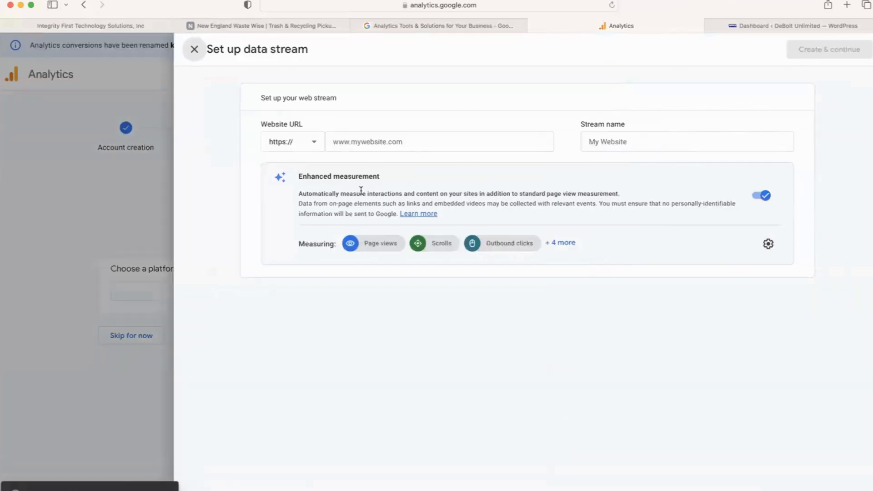
{"action": "left_click", "coordinate": [784, 29]}
{"action": "mouse_move", "coordinate": [38, 41]}
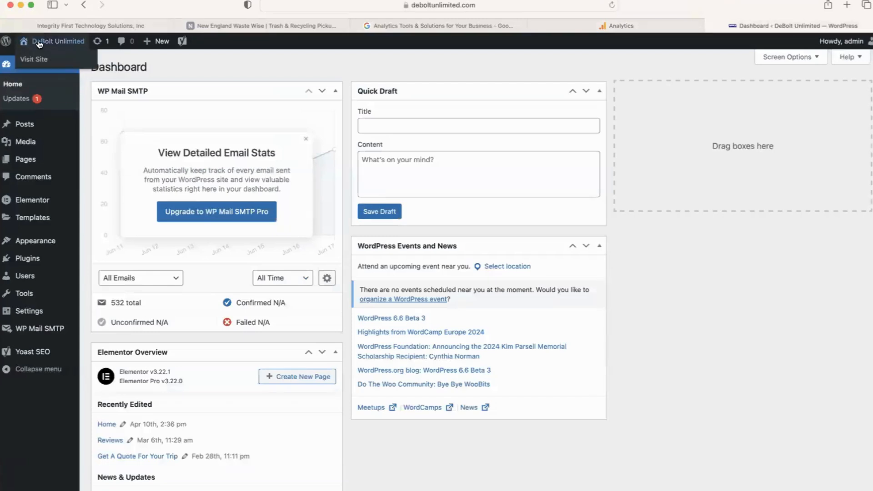
{"action": "right_click", "coordinate": [38, 59]}
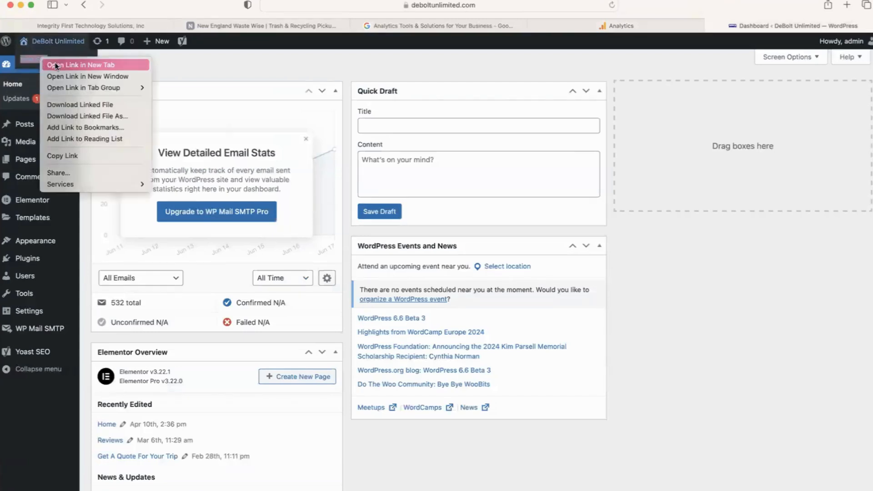
{"action": "left_click", "coordinate": [56, 64]}
{"action": "left_click", "coordinate": [801, 27]}
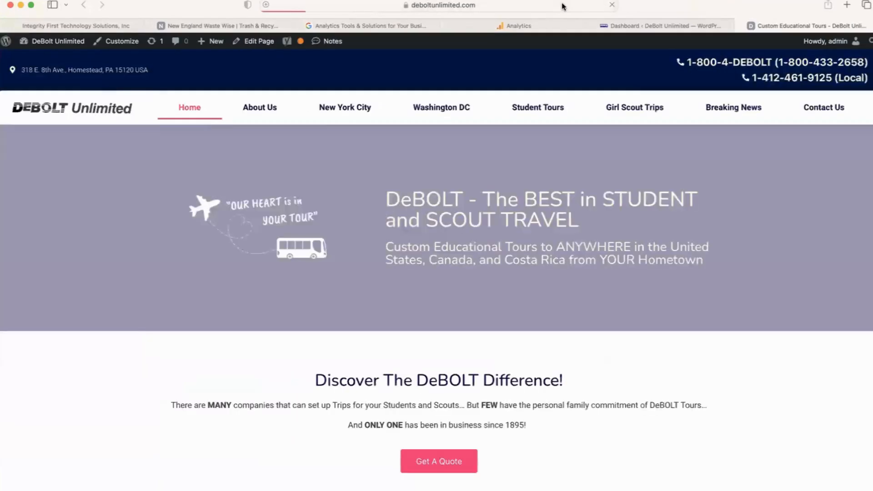
{"action": "left_click", "coordinate": [561, 4]}
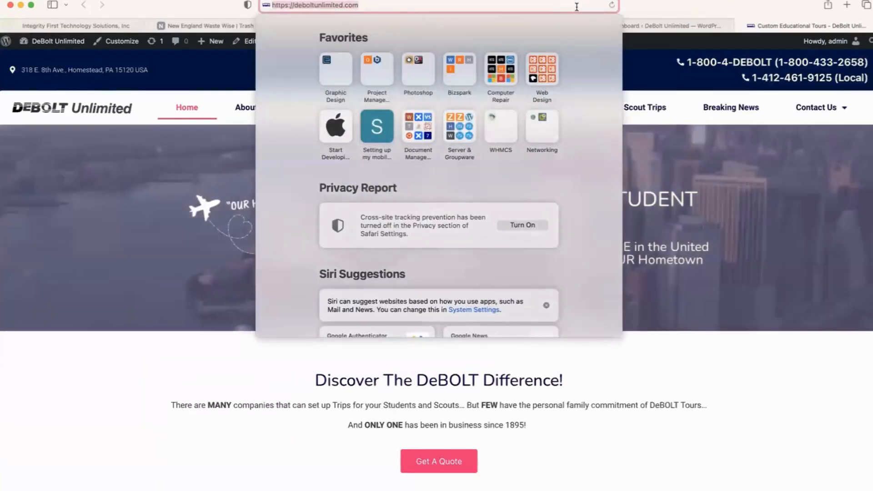
{"action": "left_click", "coordinate": [643, 6]}
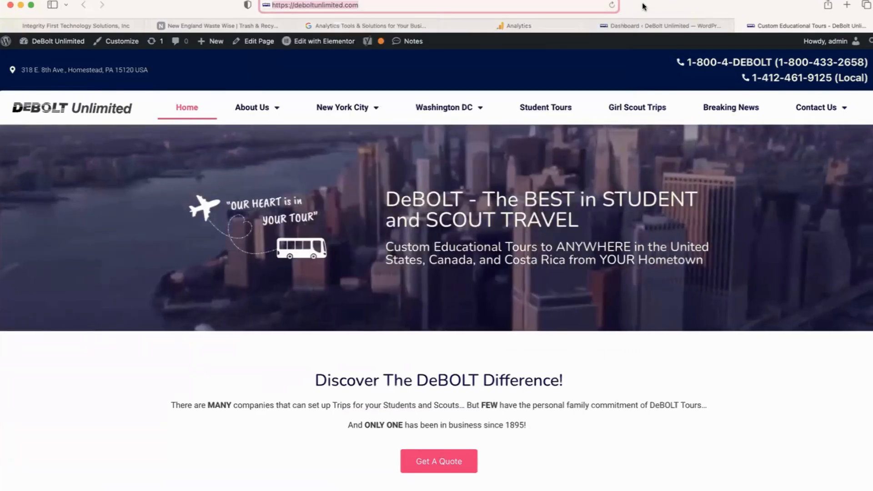
{"action": "left_click", "coordinate": [542, 30]}
{"action": "left_click", "coordinate": [427, 141]}
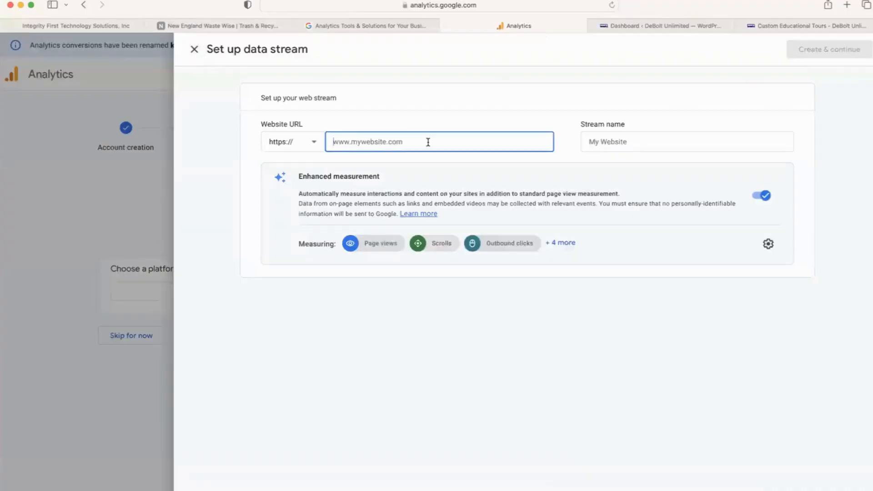
{"action": "type", "text": "https://deboltunlimited.com"}
{"action": "left_click", "coordinate": [356, 142]}
{"action": "key", "text": "BackSpace"}
{"action": "key", "text": "BackSpace"}
{"action": "key", "text": "BackSpace"}
{"action": "key", "text": "BackSpace"}
{"action": "key", "text": "BackSpace"}
{"action": "key", "text": "BackSpace"}
{"action": "key", "text": "BackSpace"}
{"action": "key", "text": "BackSpace"}
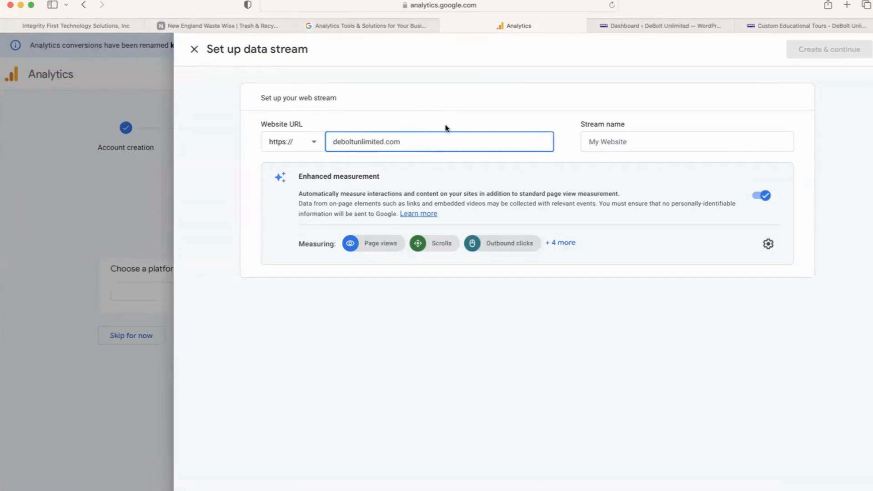
Name the stream "DeBolt Unlimited Website" and create it
{"action": "left_click", "coordinate": [629, 142]}
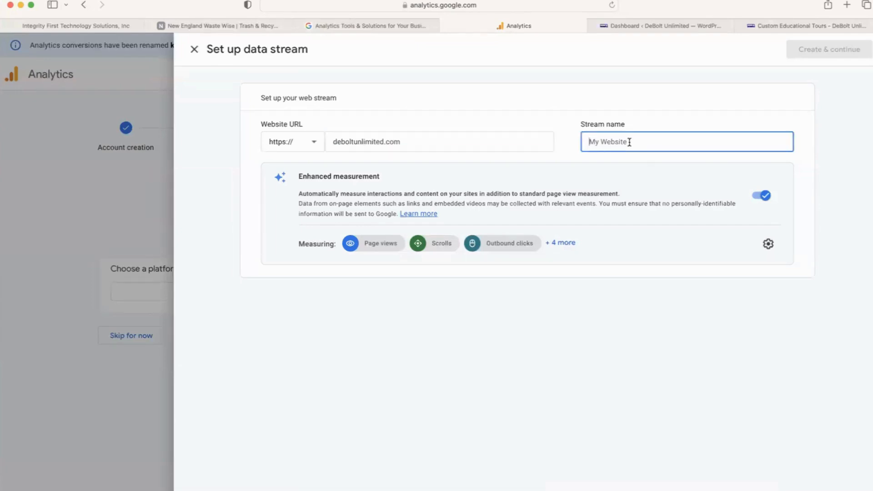
{"action": "type", "text": "DeBolt"}
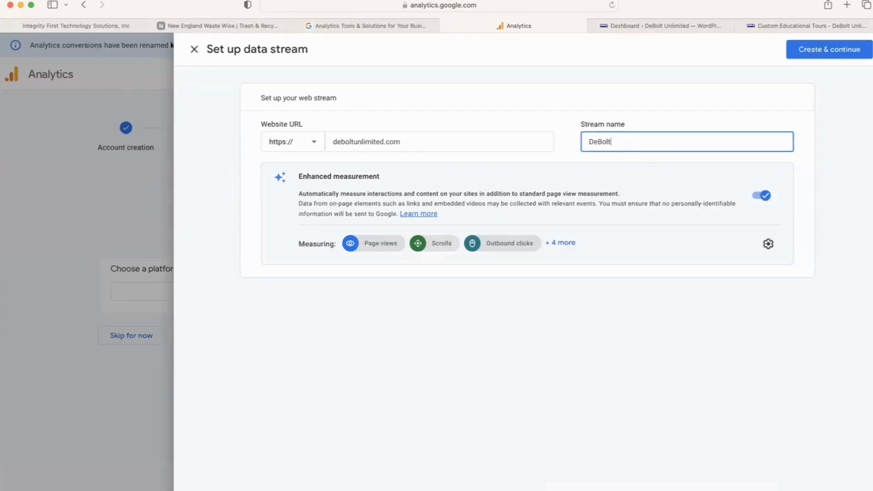
{"action": "type", "text": " U"}
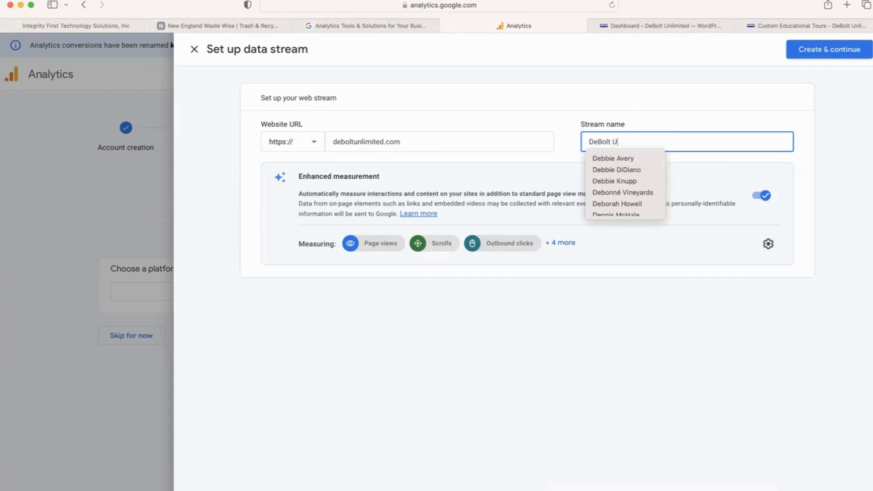
{"action": "type", "text": "nlimite"}
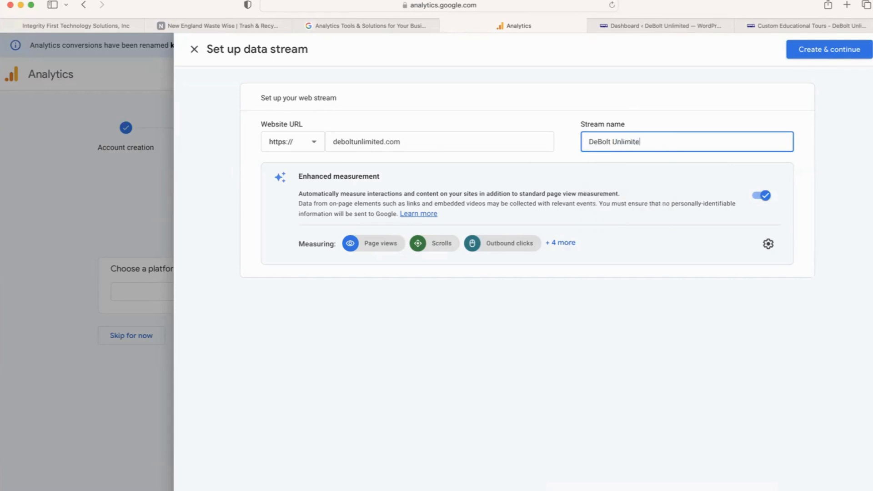
{"action": "type", "text": "d Website"}
{"action": "left_click", "coordinate": [808, 49]}
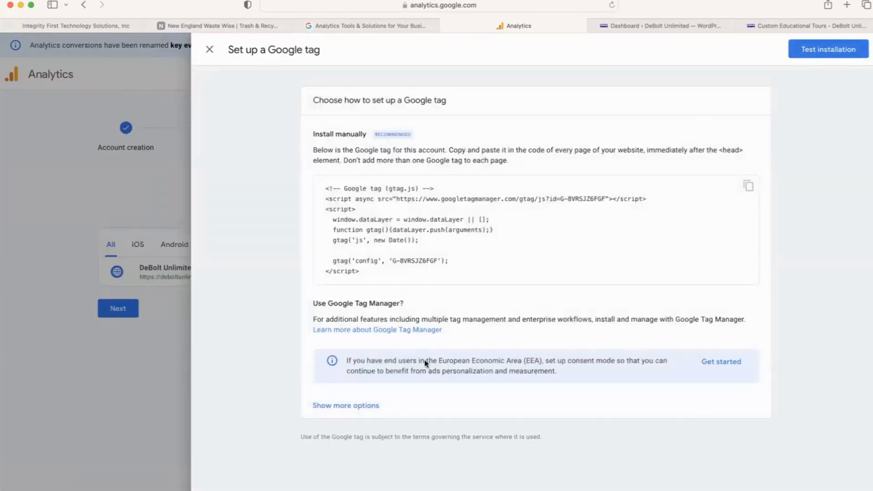
Choose to install the Google tag with a CMS or website builder and review the MonsterInsights plugin instructions for WordPress
{"action": "left_click", "coordinate": [345, 407]}
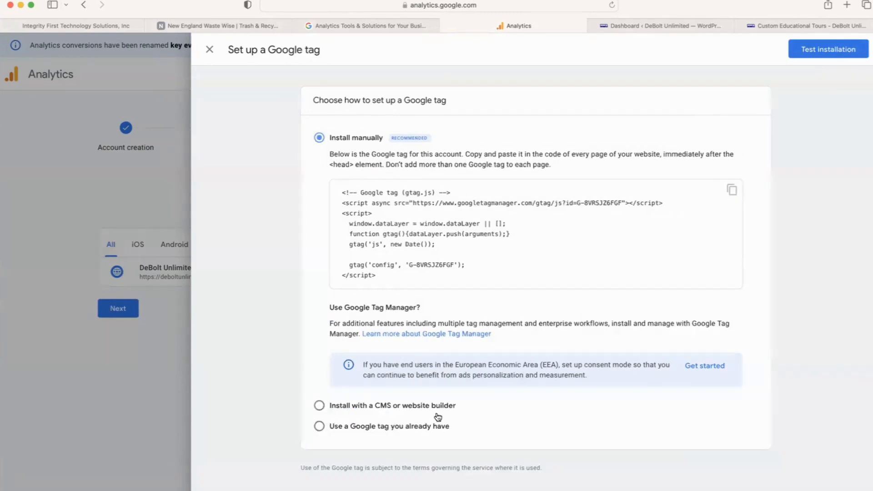
{"action": "left_click", "coordinate": [319, 406]}
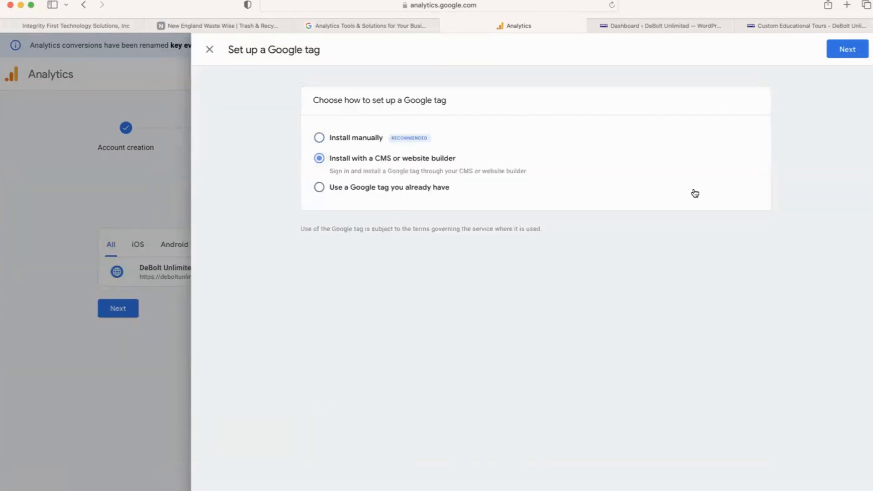
{"action": "left_click", "coordinate": [845, 54]}
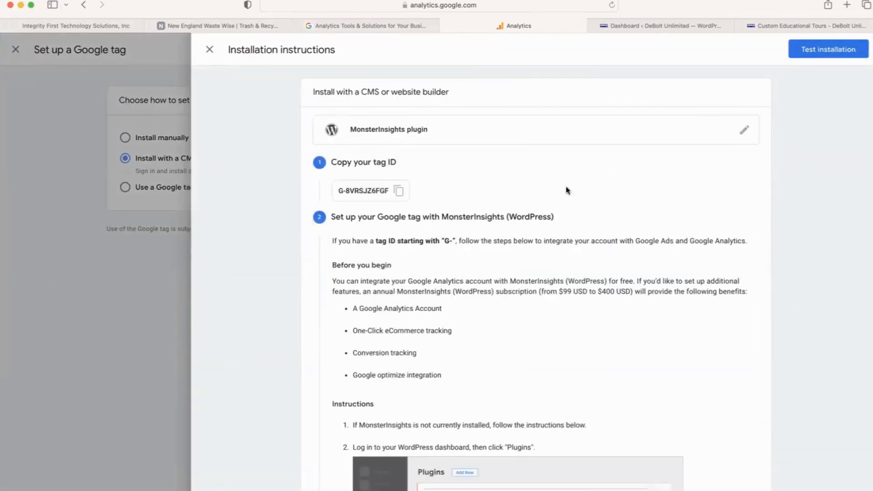
{"action": "scroll", "coordinate": [566, 190], "scroll_direction": "down", "scroll_amount": 3}
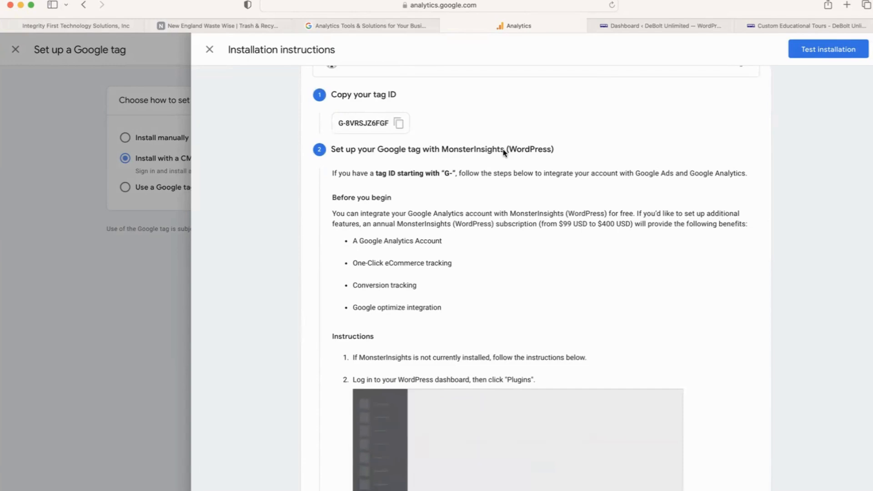
{"action": "scroll", "coordinate": [504, 153], "scroll_direction": "down", "scroll_amount": 3}
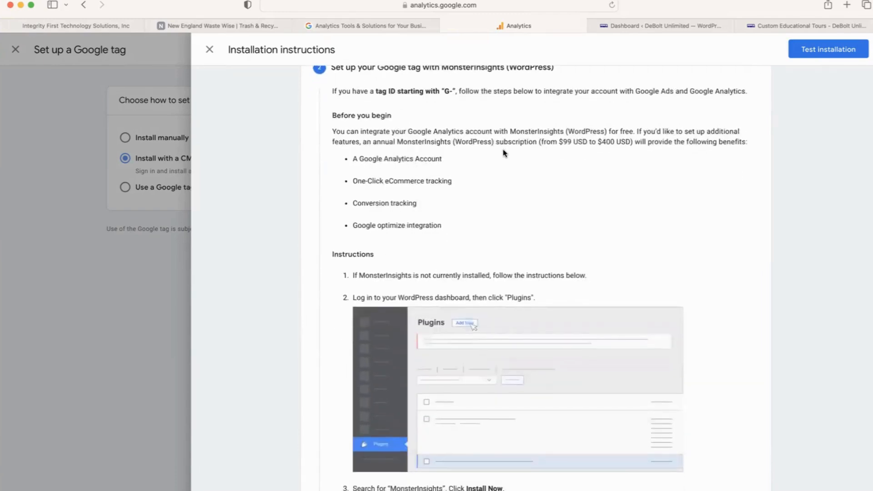
{"action": "scroll", "coordinate": [503, 153], "scroll_direction": "down", "scroll_amount": 3}
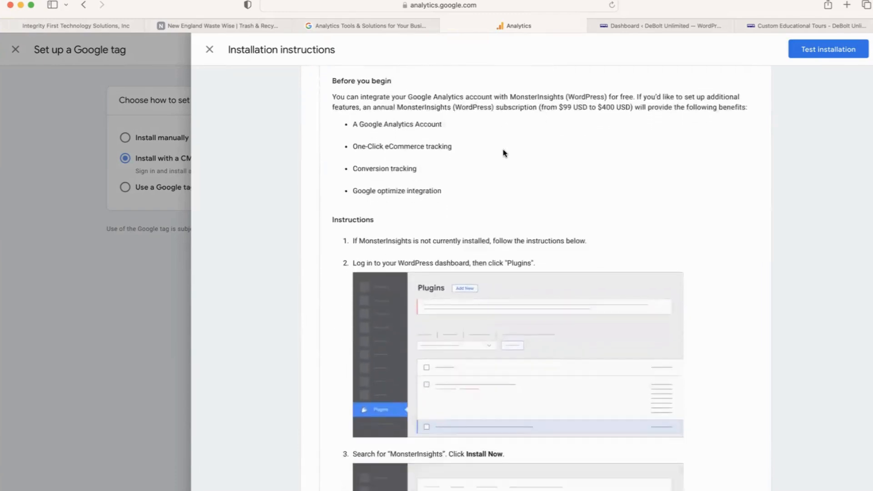
{"action": "scroll", "coordinate": [503, 152], "scroll_direction": "down", "scroll_amount": 5}
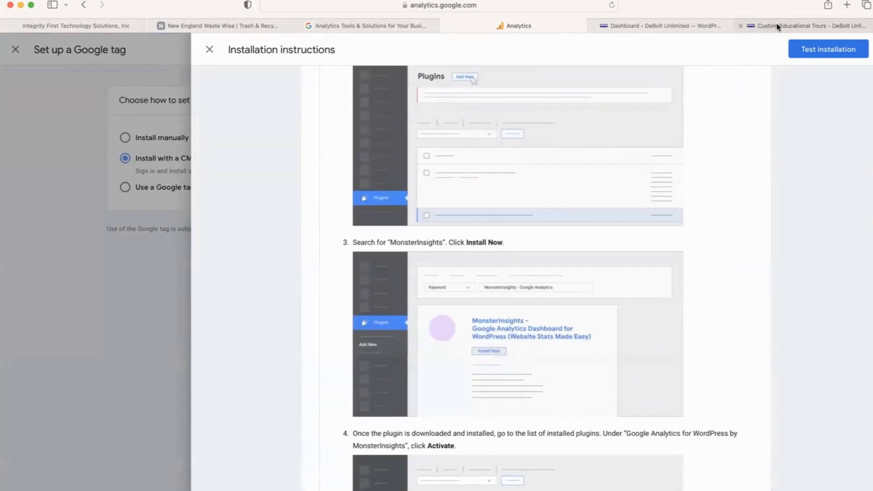
In the DeBolt Unlimited WordPress dashboard, search the new plugins for "Monsterinsight", then install and activate the MonsterInsights Google Analytics plugin
{"action": "left_click", "coordinate": [665, 27]}
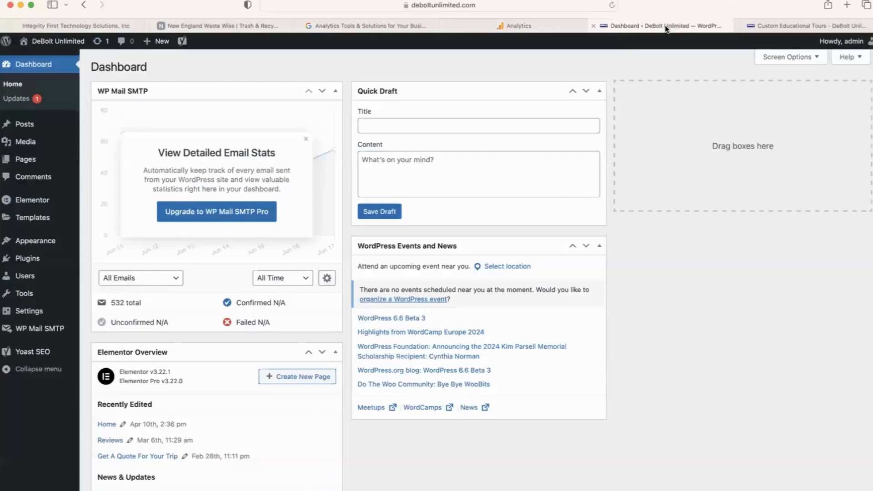
{"action": "left_click", "coordinate": [38, 259]}
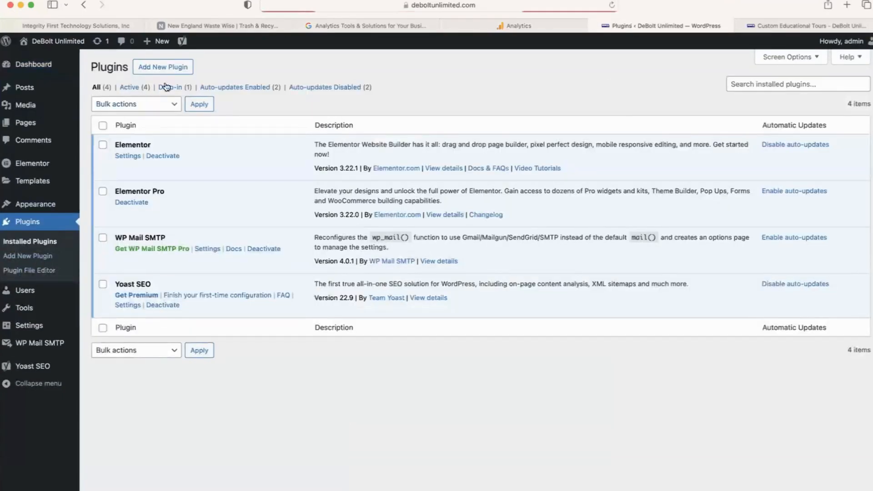
{"action": "left_click", "coordinate": [167, 73]}
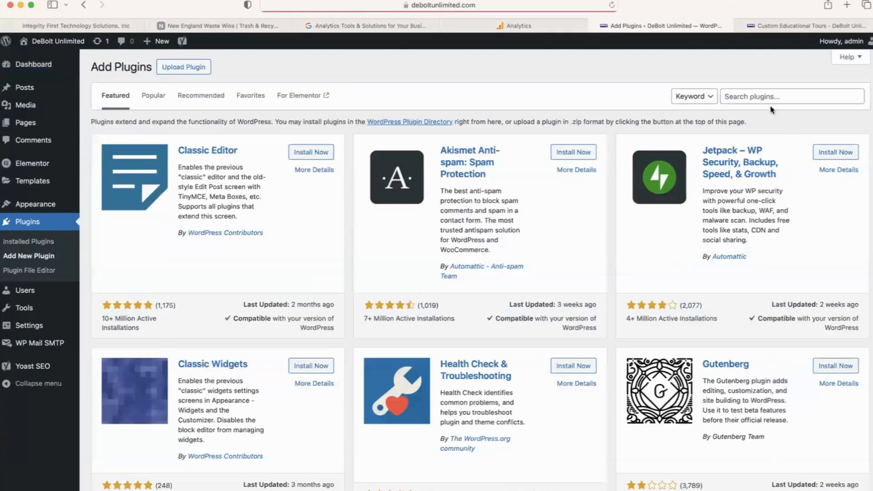
{"action": "left_click", "coordinate": [769, 100]}
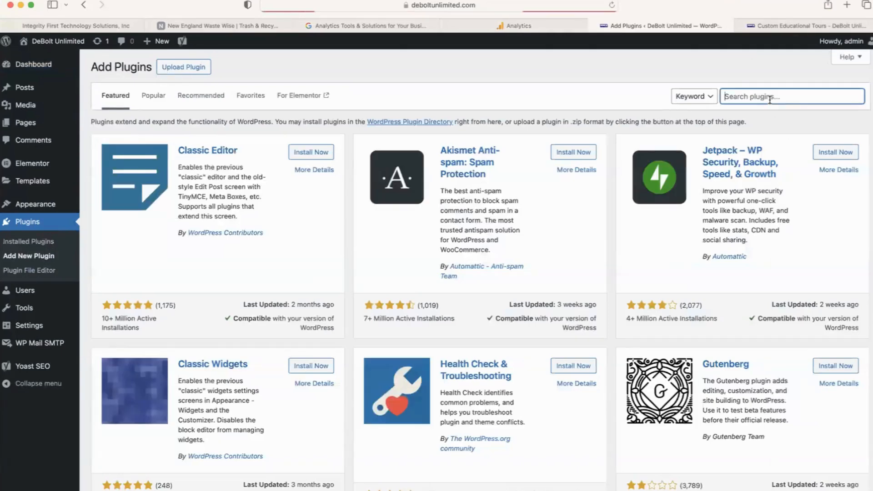
{"action": "type", "text": "Monsterinsight"}
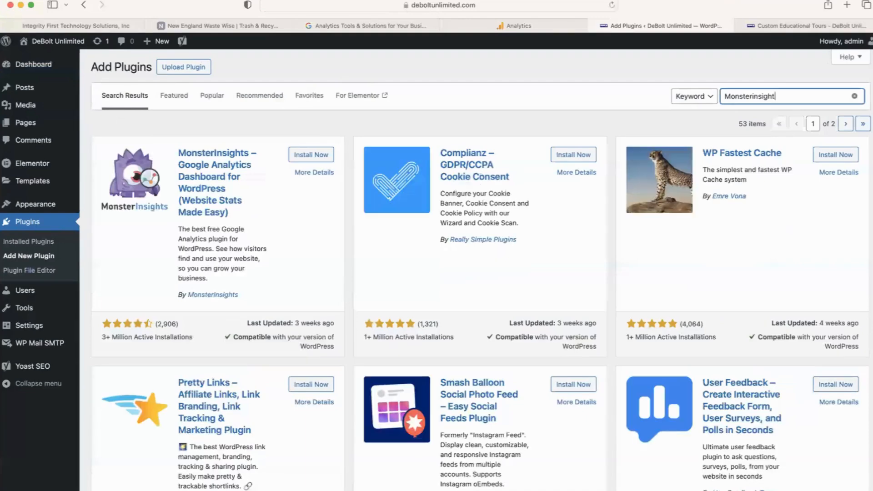
{"action": "left_click", "coordinate": [302, 155]}
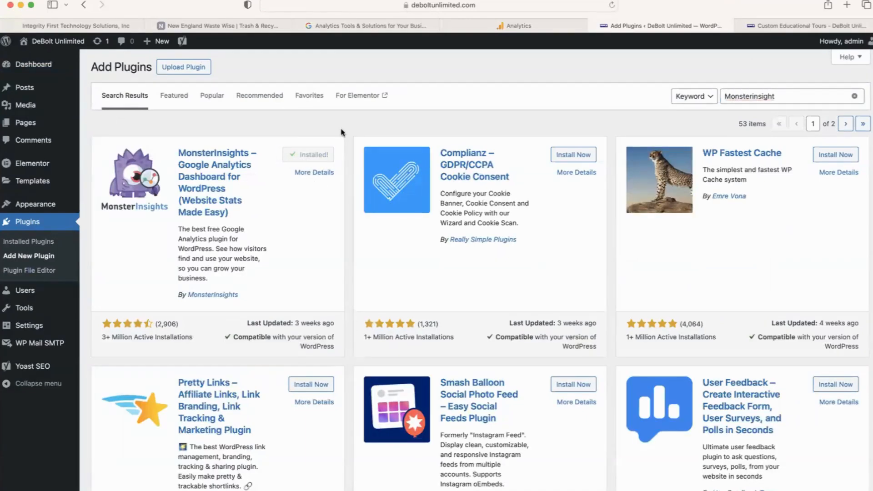
{"action": "left_click", "coordinate": [319, 156]}
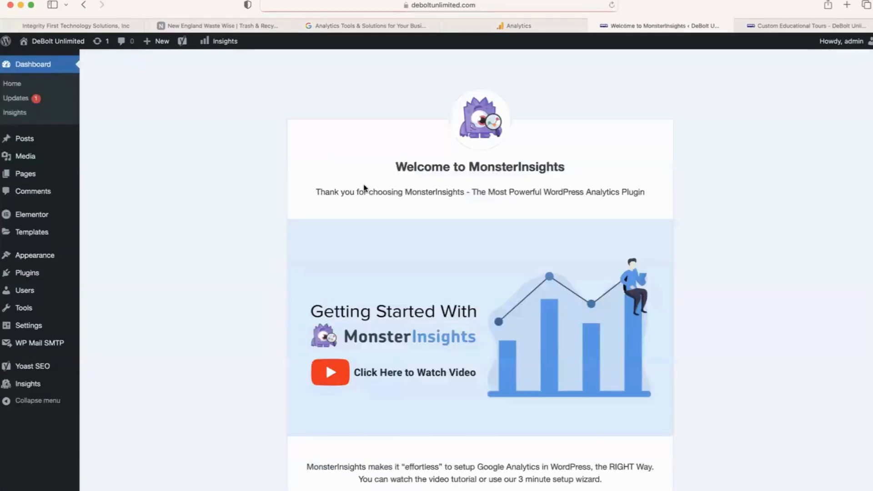
Launch the MonsterInsights setup wizard and save Business Website as the site category
{"action": "scroll", "coordinate": [483, 250], "scroll_direction": "down", "scroll_amount": 3}
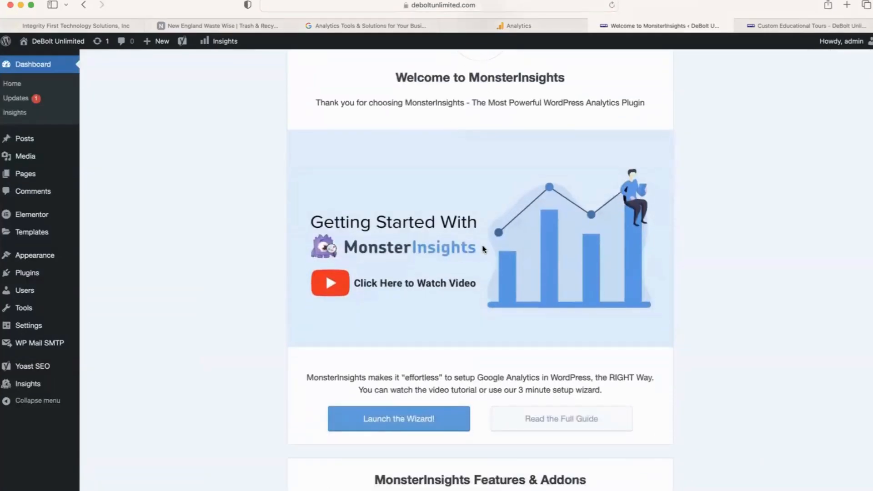
{"action": "scroll", "coordinate": [483, 249], "scroll_direction": "down", "scroll_amount": 5}
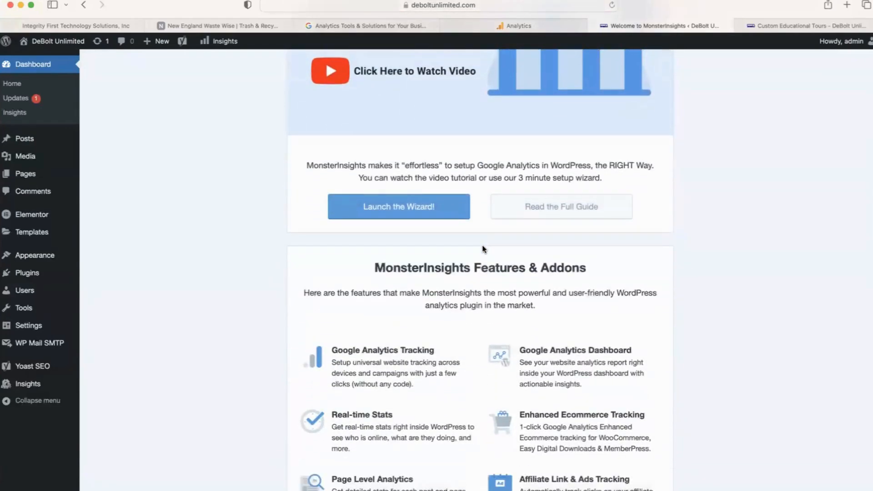
{"action": "left_click", "coordinate": [411, 188]}
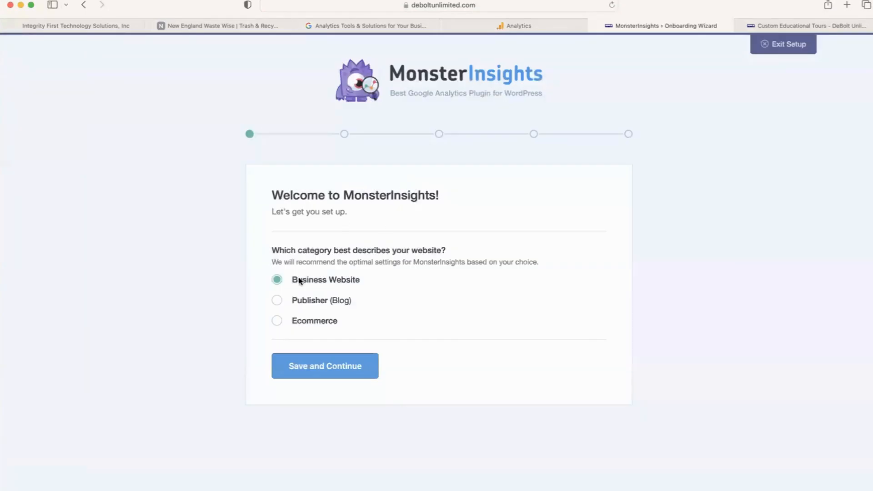
{"action": "left_click", "coordinate": [299, 371]}
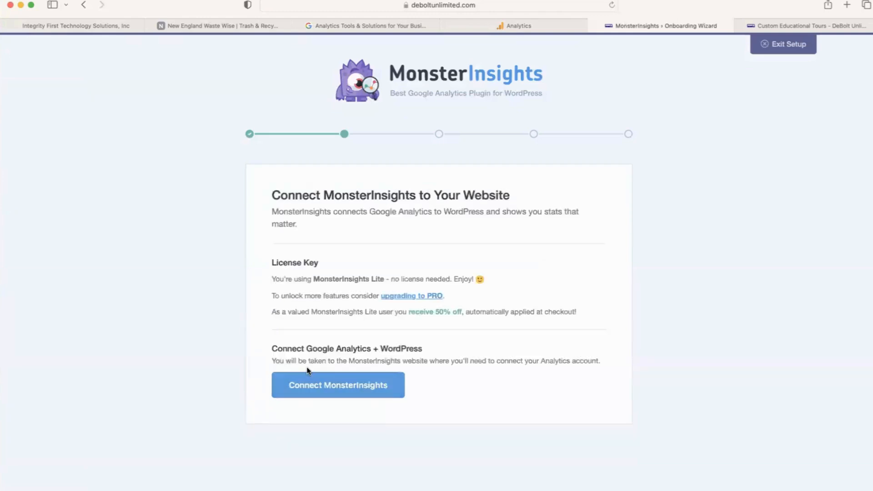
Start connecting MonsterInsights to Google Analytics and sign in with the Google account that owns the property, approving the access
{"action": "left_click", "coordinate": [344, 392]}
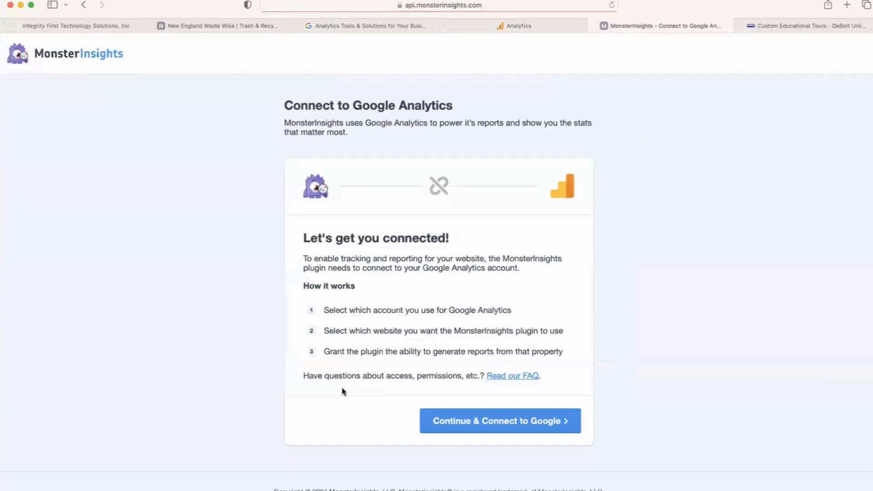
{"action": "left_click", "coordinate": [452, 422]}
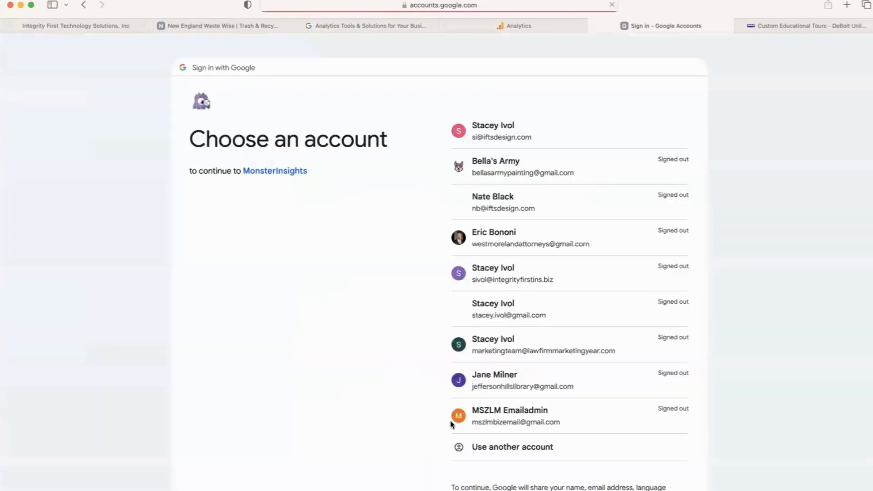
{"action": "left_click", "coordinate": [514, 136]}
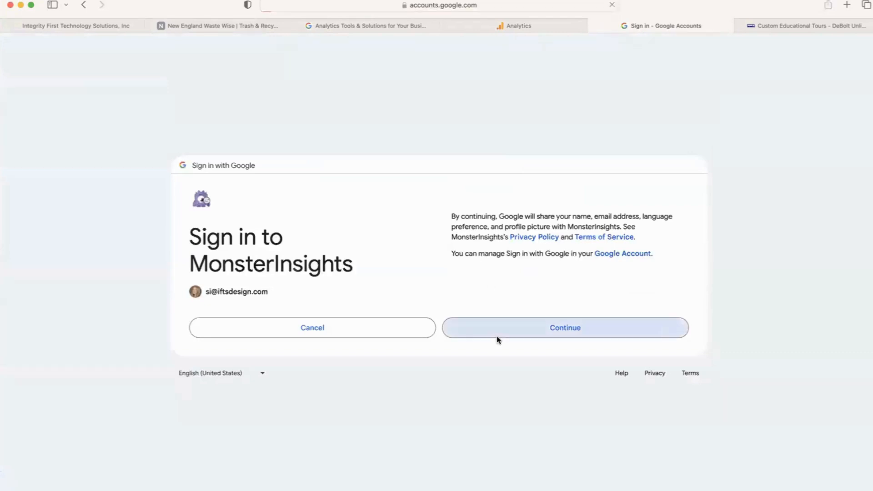
{"action": "left_click", "coordinate": [498, 340]}
{"action": "left_click", "coordinate": [490, 391]}
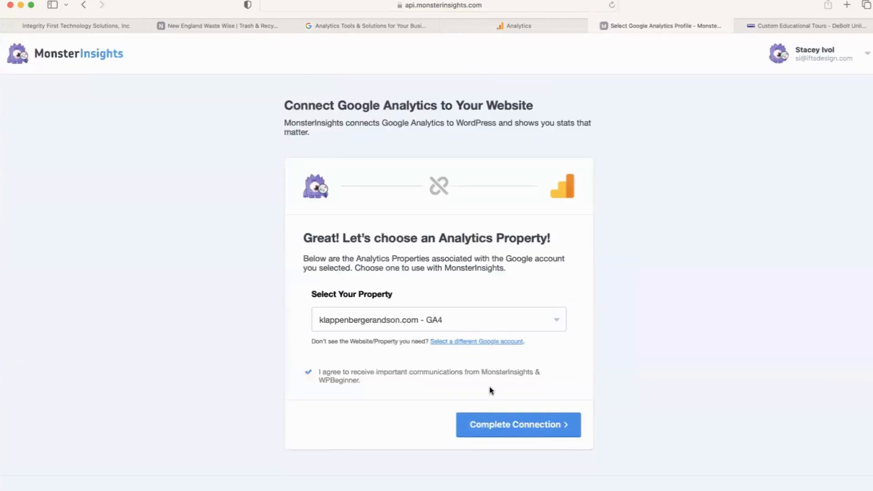
Select the DeBolt Unlimited Analytics property for MonsterInsights and complete the connection
{"action": "left_click", "coordinate": [555, 322]}
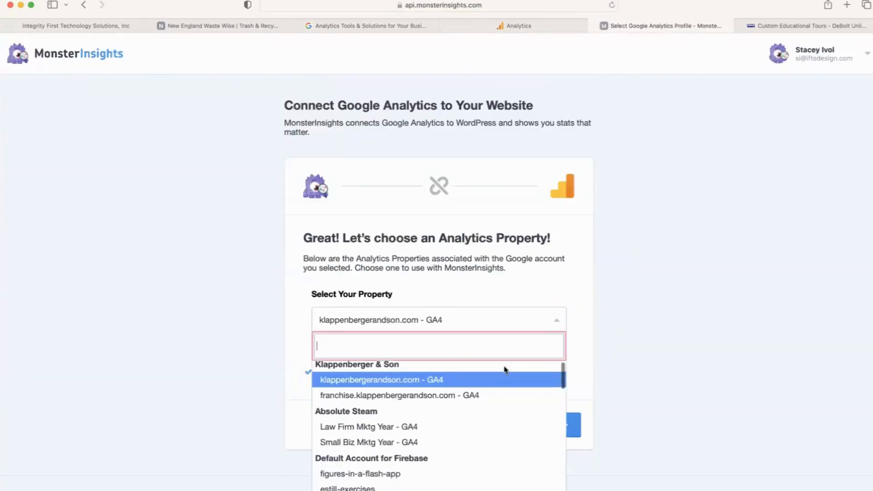
{"action": "scroll", "coordinate": [506, 371], "scroll_direction": "down", "scroll_amount": 3}
{"action": "scroll", "coordinate": [493, 427], "scroll_direction": "down", "scroll_amount": 5}
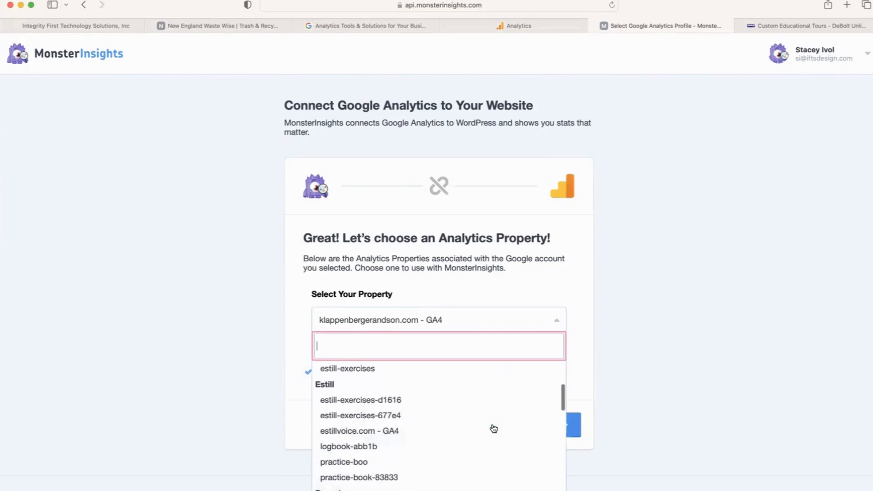
{"action": "scroll", "coordinate": [494, 427], "scroll_direction": "down", "scroll_amount": 8}
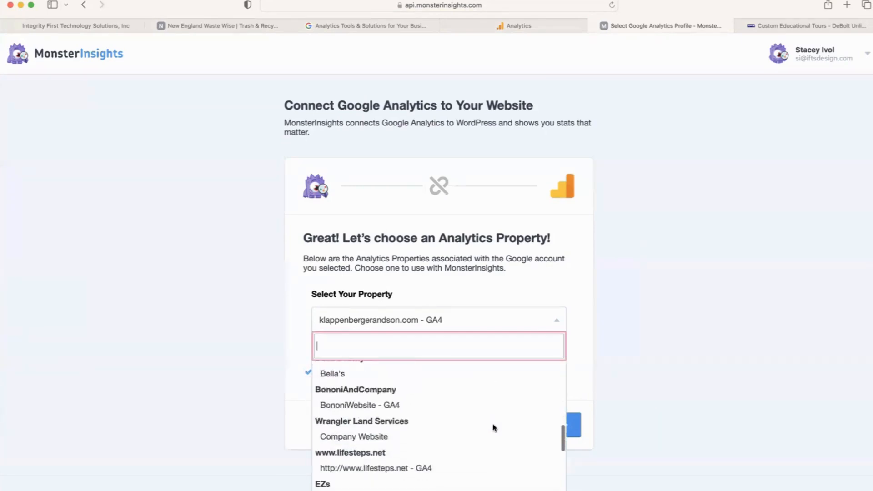
{"action": "scroll", "coordinate": [493, 427], "scroll_direction": "down", "scroll_amount": 6}
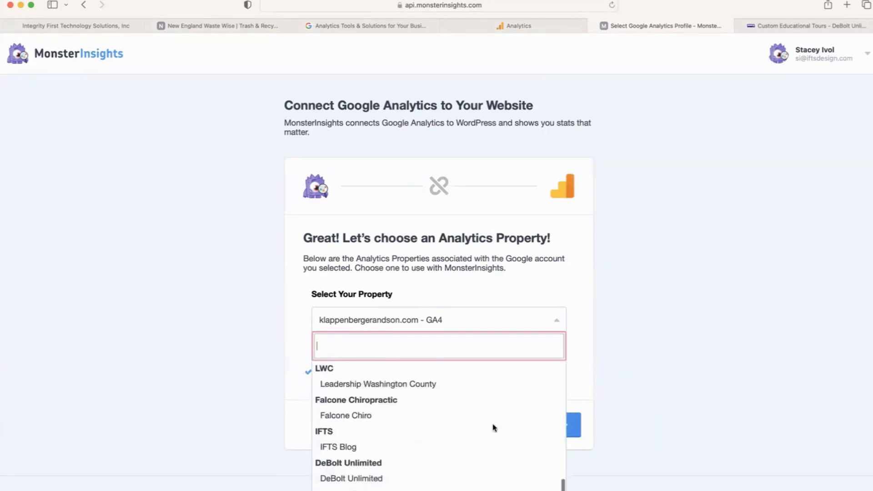
{"action": "left_click", "coordinate": [429, 456]}
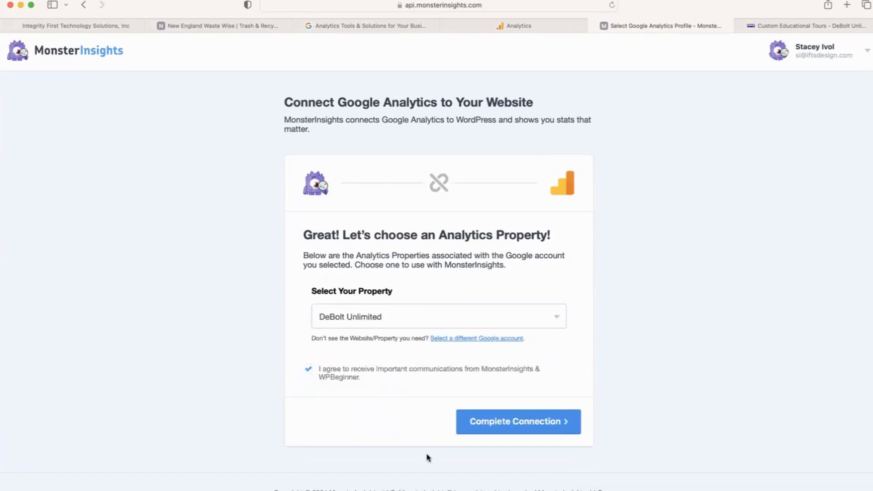
{"action": "left_click", "coordinate": [498, 426]}
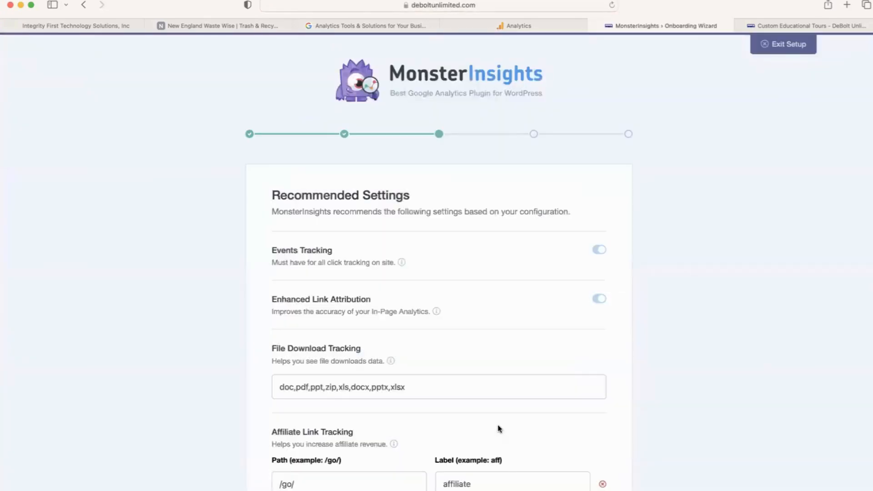
Accept the recommended MonsterInsights tracking and report settings as preset and save them
{"action": "scroll", "coordinate": [500, 429], "scroll_direction": "down", "scroll_amount": 8}
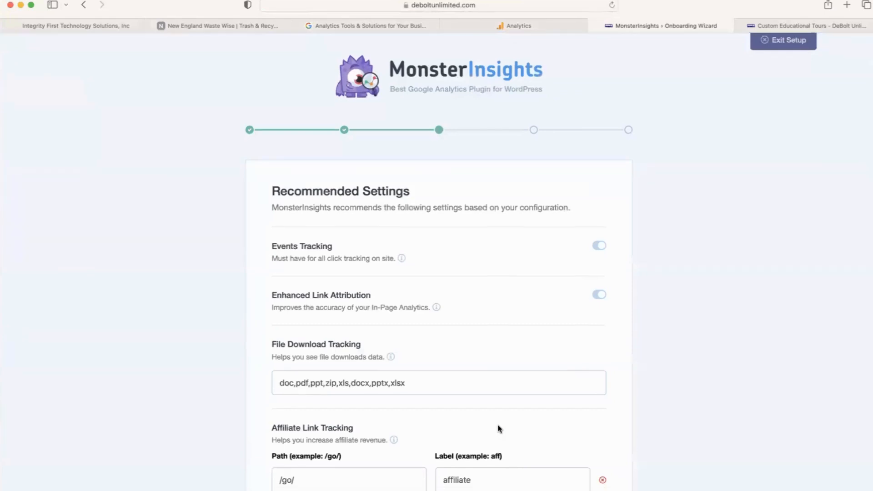
{"action": "scroll", "coordinate": [499, 429], "scroll_direction": "down", "scroll_amount": 8}
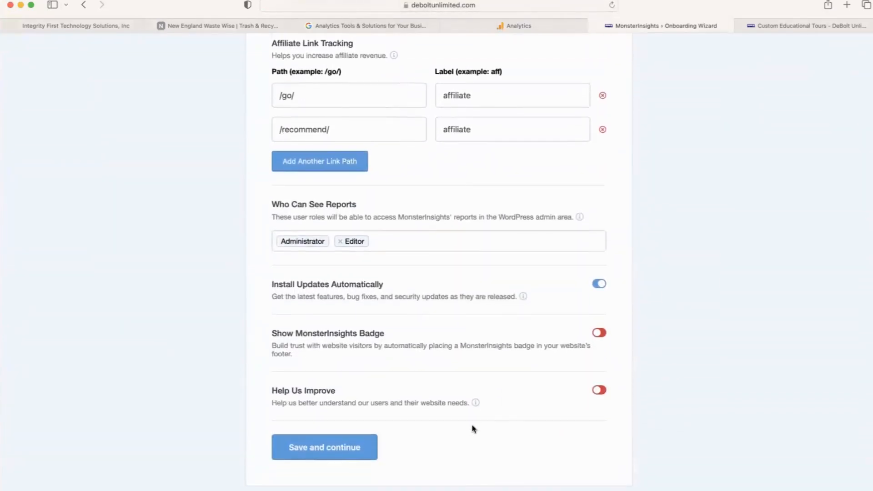
{"action": "left_click", "coordinate": [347, 449]}
Deselect adding recommended plugins in the website features, then complete the MonsterInsights setup without upgrading
{"action": "scroll", "coordinate": [398, 409], "scroll_direction": "down", "scroll_amount": 2}
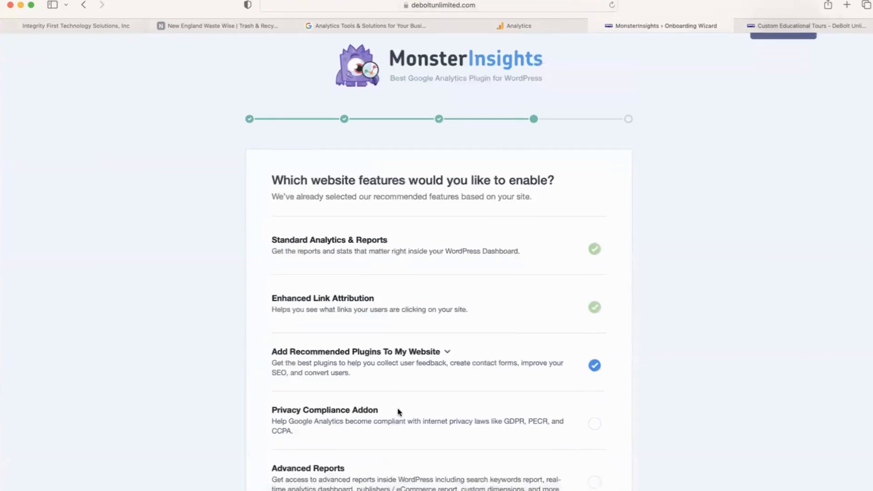
{"action": "scroll", "coordinate": [398, 409], "scroll_direction": "down", "scroll_amount": 4}
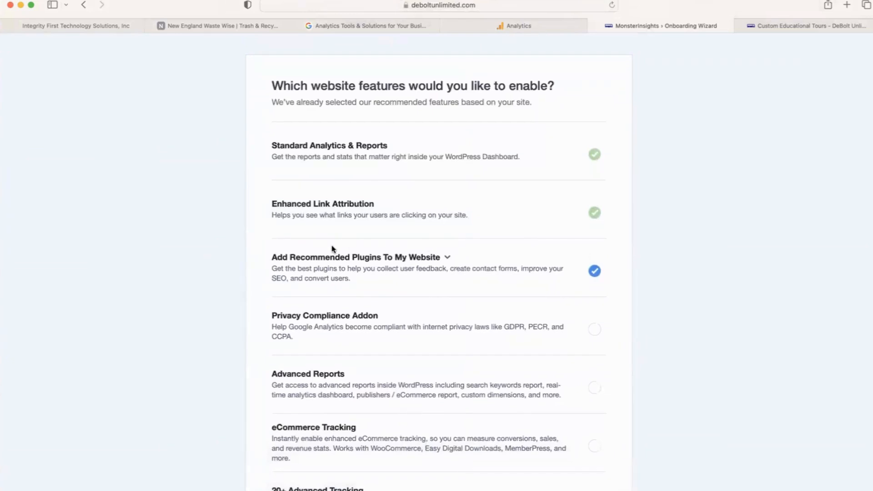
{"action": "left_click", "coordinate": [592, 276]}
{"action": "scroll", "coordinate": [534, 324], "scroll_direction": "down", "scroll_amount": 10}
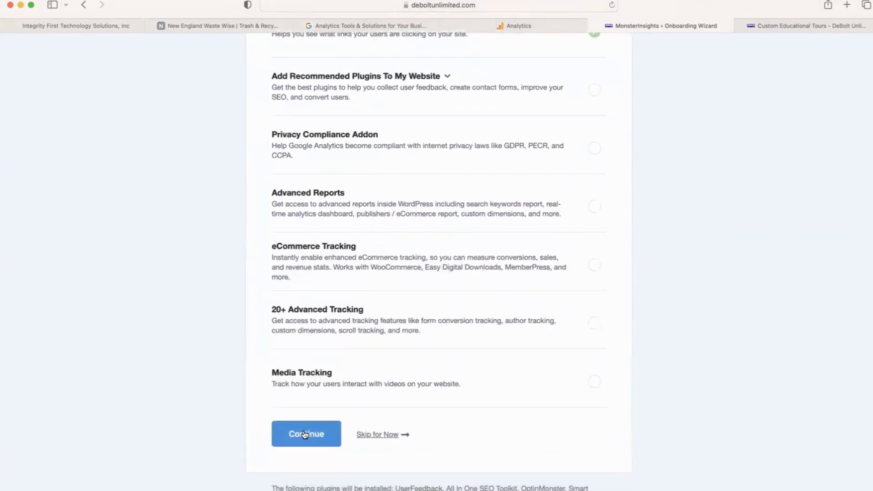
{"action": "left_click", "coordinate": [304, 434]}
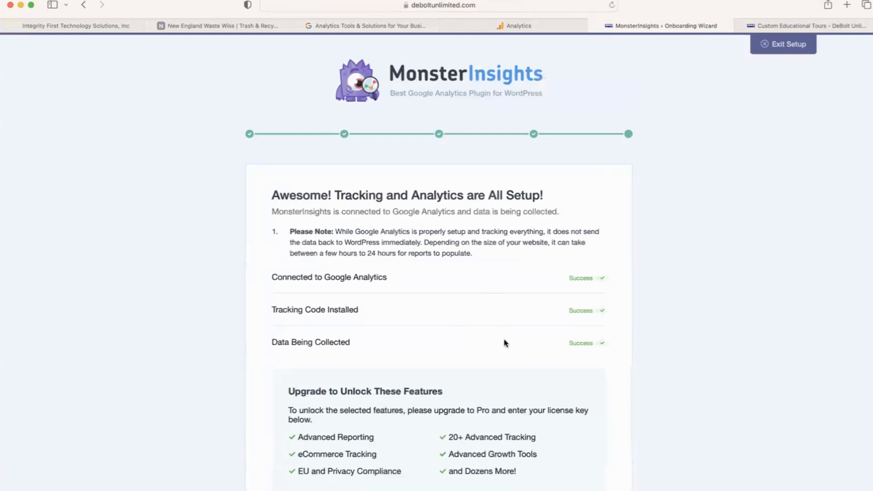
{"action": "scroll", "coordinate": [505, 344], "scroll_direction": "down", "scroll_amount": 5}
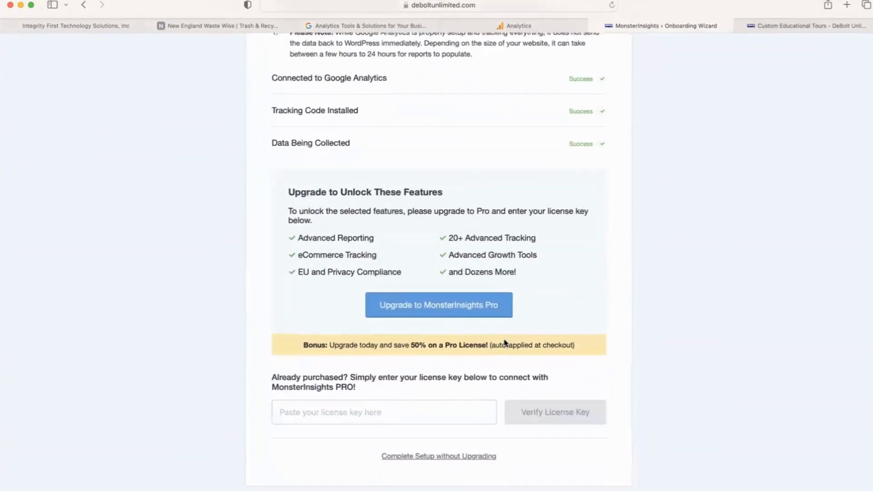
{"action": "left_click", "coordinate": [447, 457]}
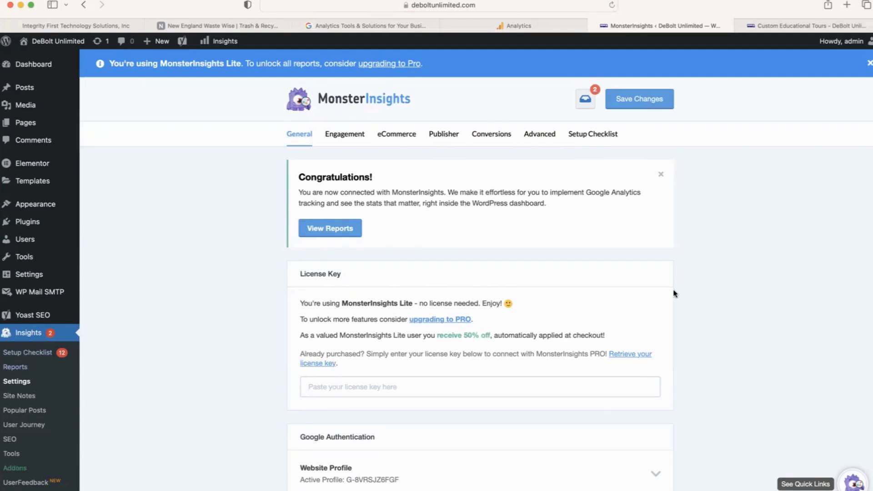
Return to the Google Analytics installation instructions, test the Google tag installation and finish the tag setup
{"action": "left_click", "coordinate": [551, 27]}
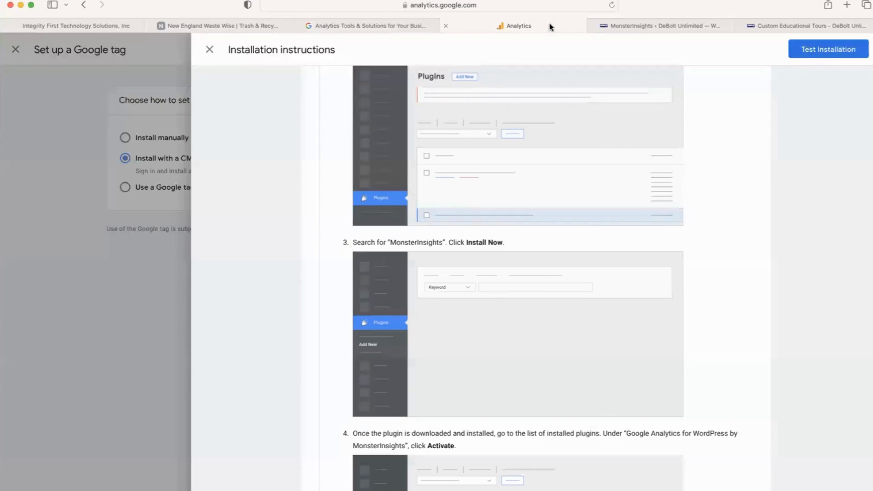
{"action": "left_click", "coordinate": [817, 50]}
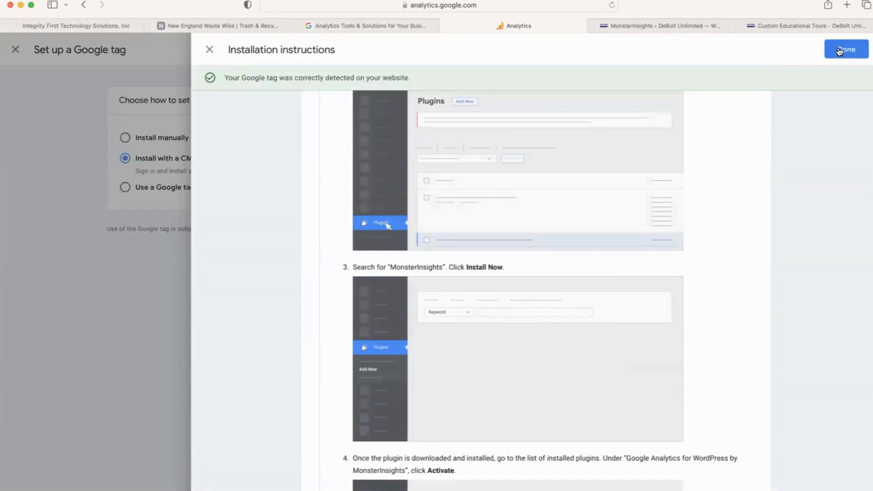
{"action": "left_click", "coordinate": [839, 51]}
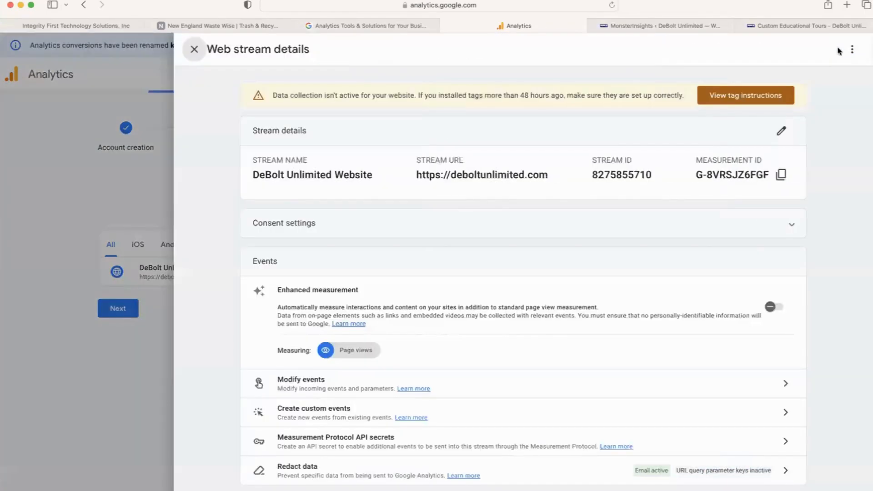